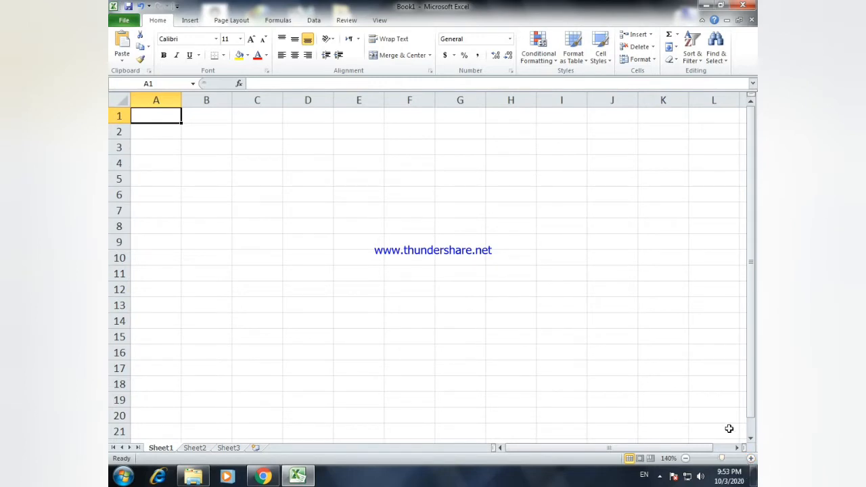
Enter the title "Project Complete Percentage" in cell A1.
text(Pro)
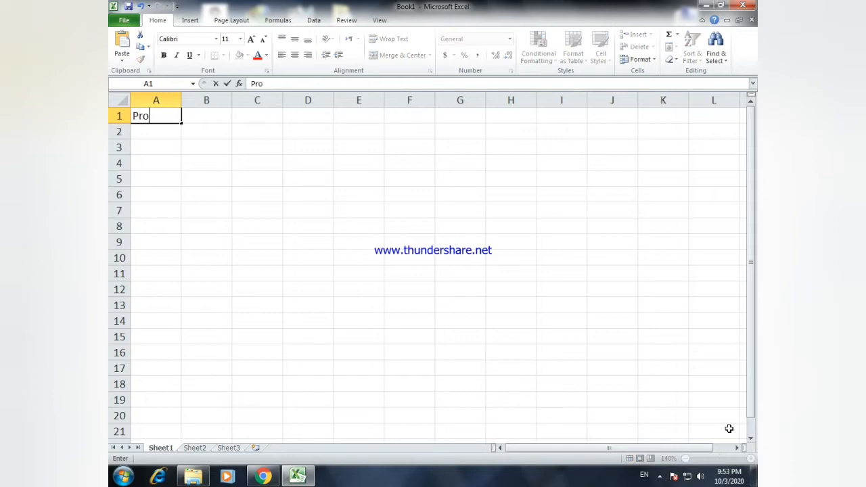
text(ject Complete)
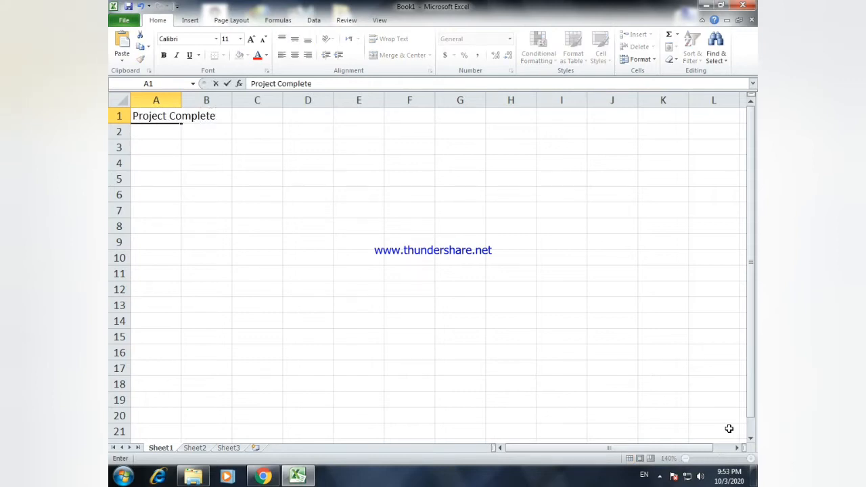
text(Percentage)
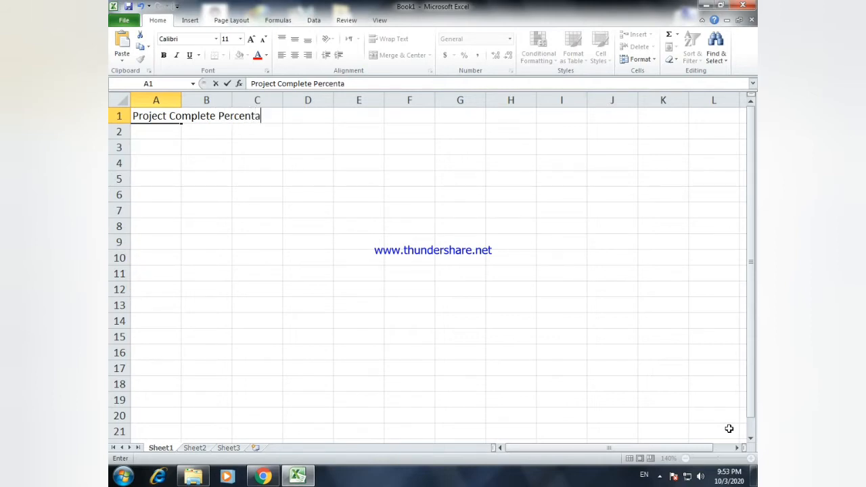
key(Return)
key(Up)
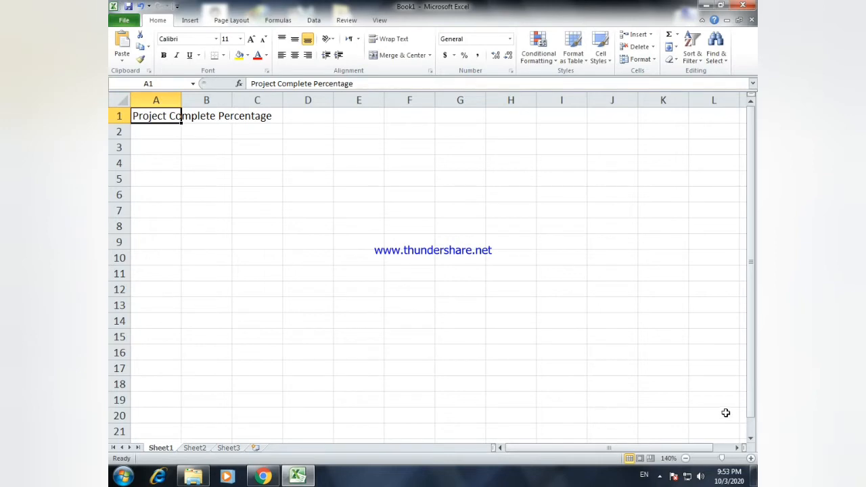
Merge and center the title across A1:E1 and make it bold.
drag(170, 116, 361, 110)
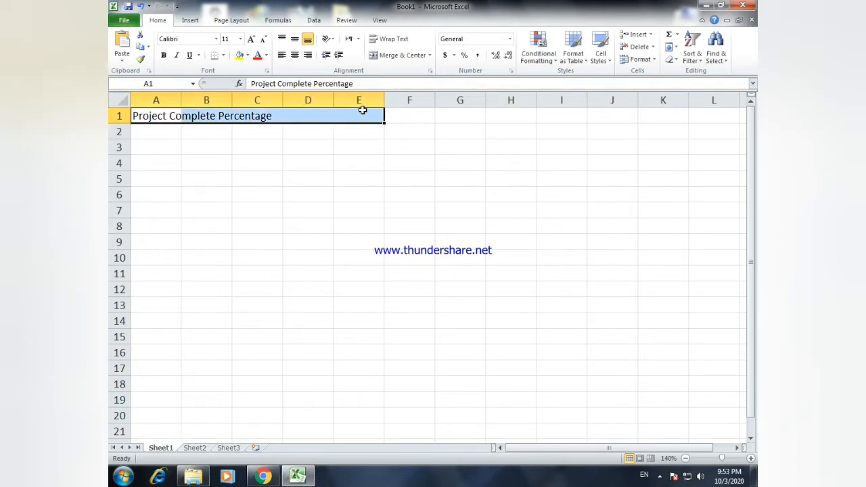
click(406, 59)
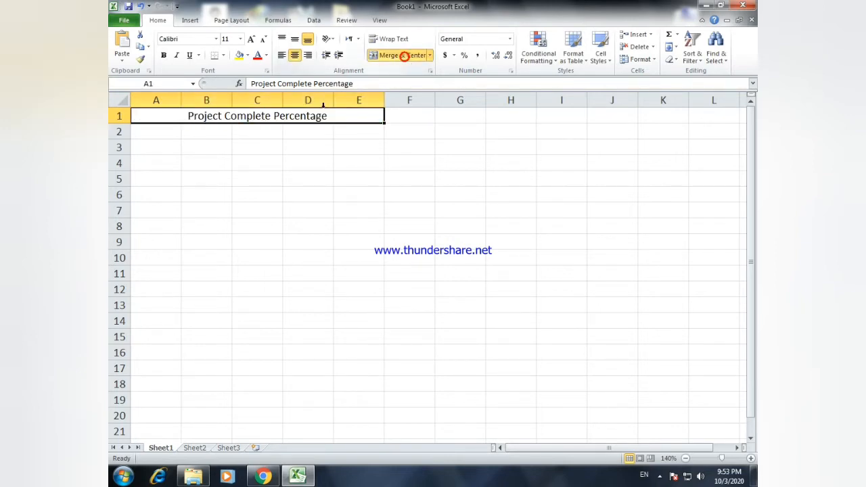
click(163, 54)
Enter the headers "Total" in A3 and "Status" in B3, and widen column A to nearly three times its width.
click(161, 130)
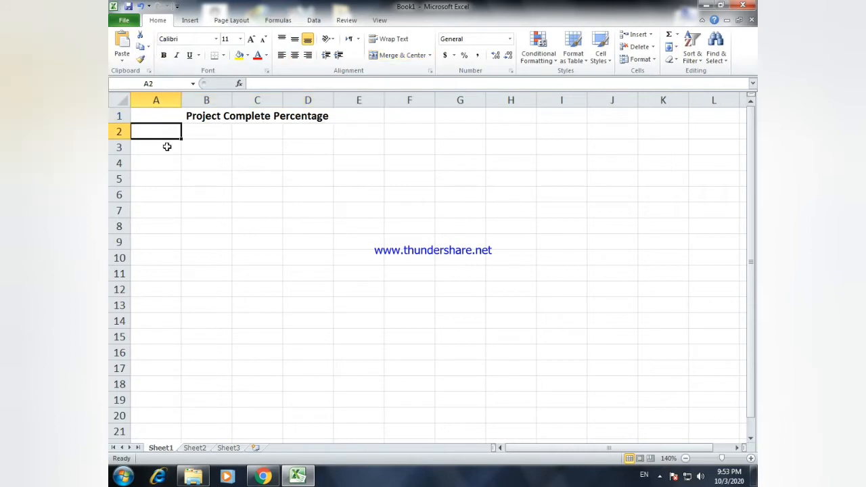
click(167, 146)
text(Total)
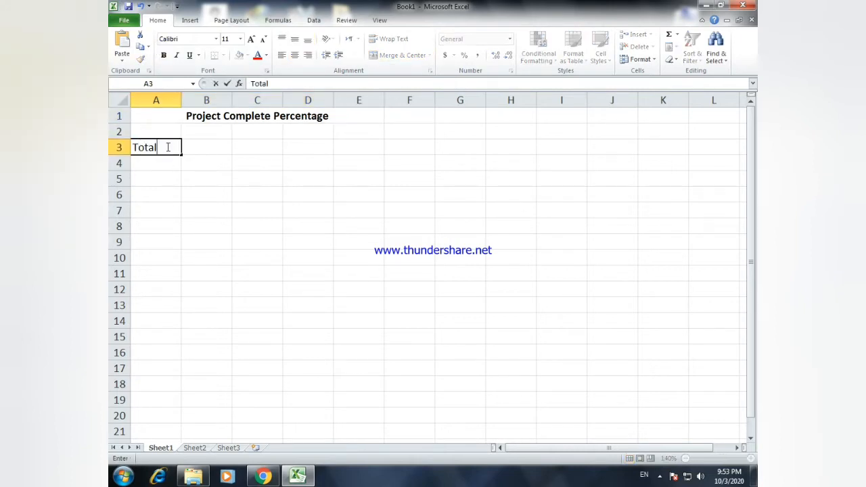
key(Tab)
text(St)
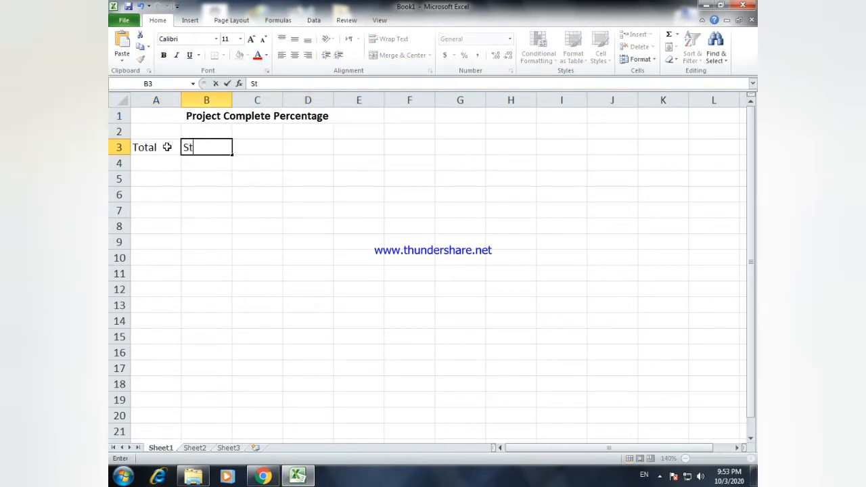
text(atus)
click(167, 147)
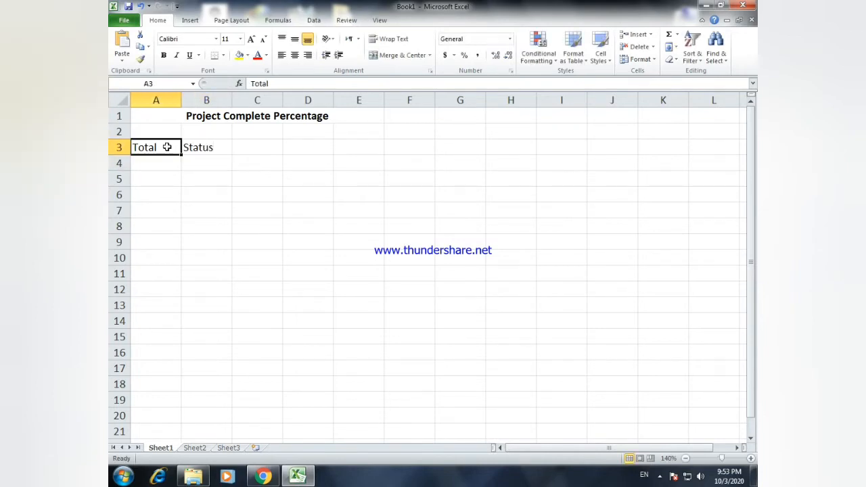
drag(181, 100, 277, 101)
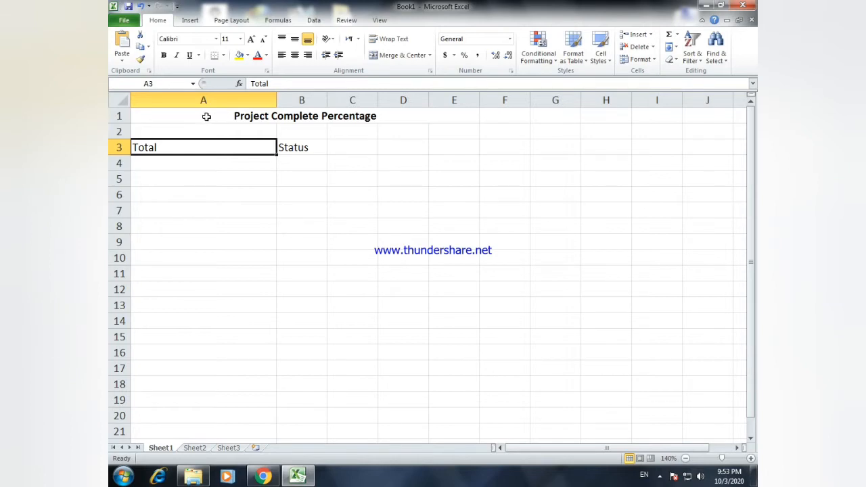
Enter the tasks "Get Approval" in A4 and "Draft Survey Questions" in A5.
click(179, 163)
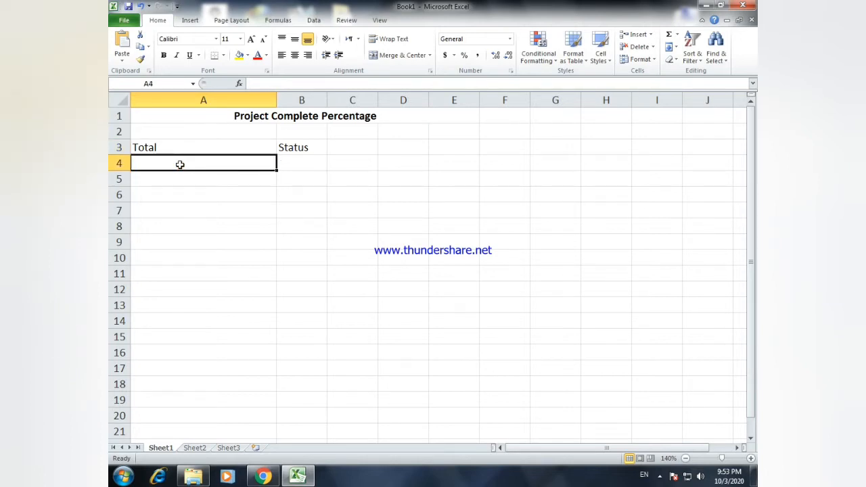
text(Get Ap)
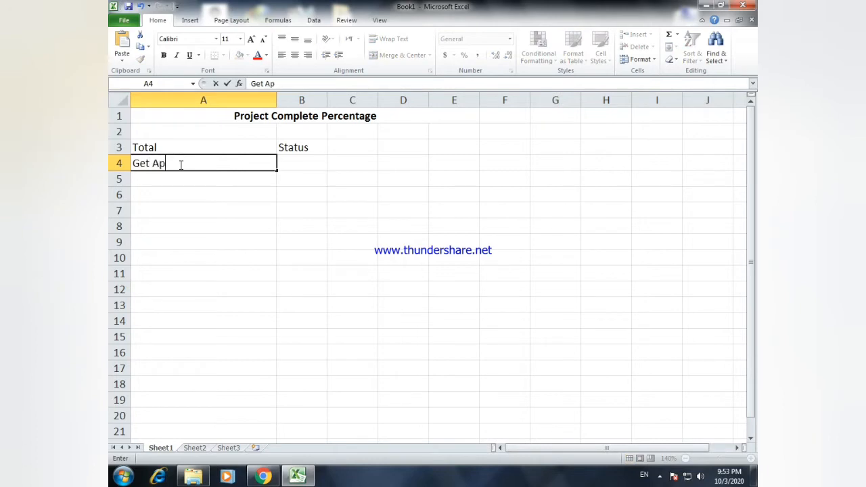
text(proval)
key(Return)
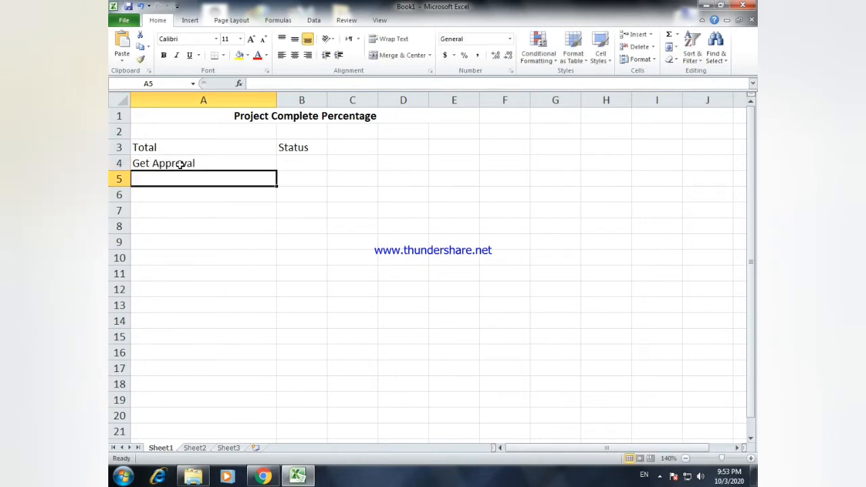
text(Drqa)
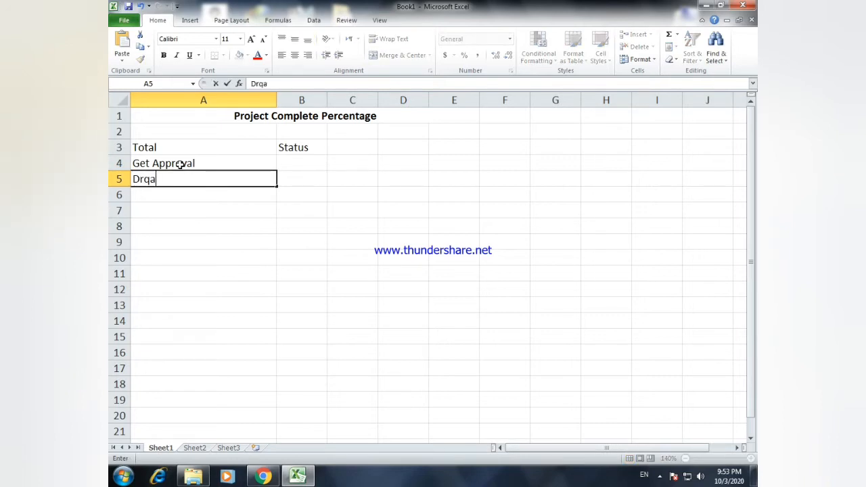
key(BackSpace)
key(BackSpace)
text(aft Survey Q)
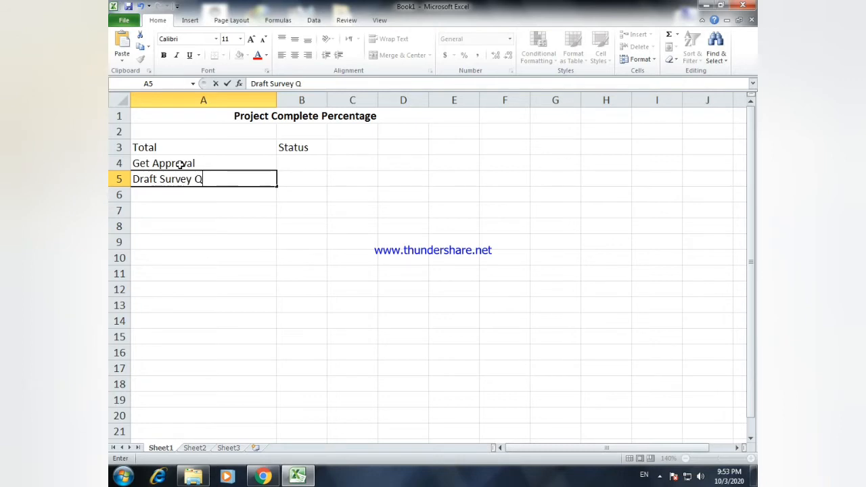
text(uestions)
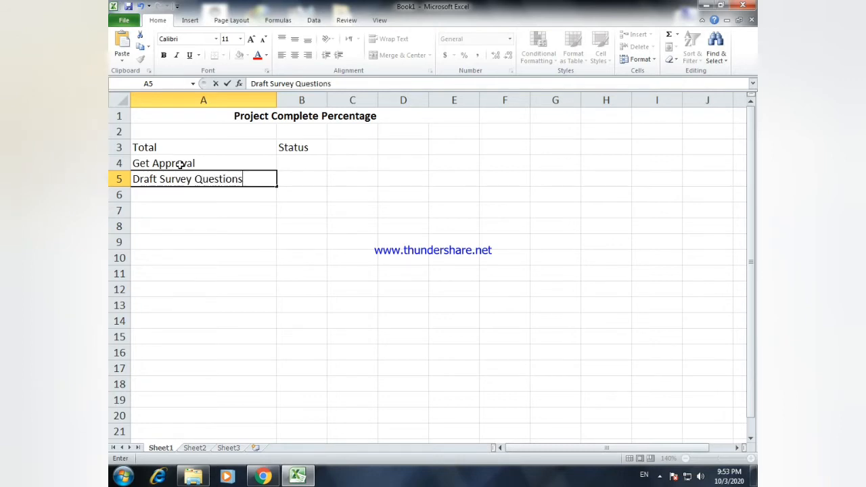
key(Return)
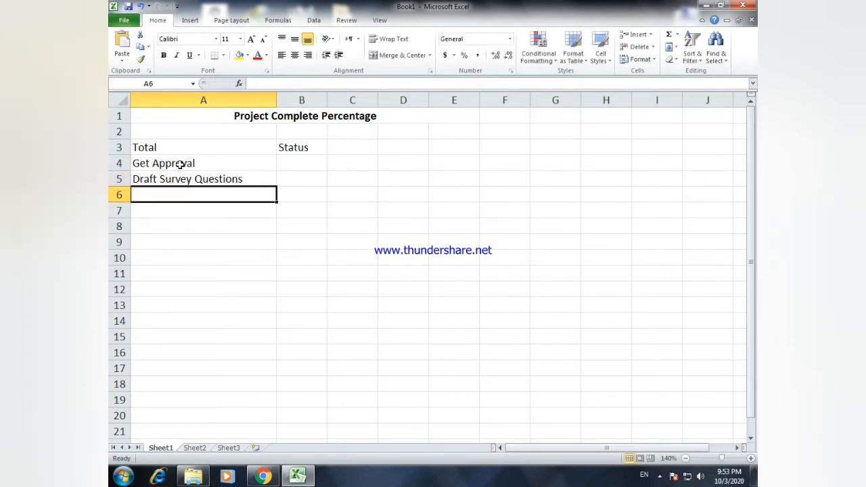
Add the tasks "Release Survey" in A6 and "Compile Results" in A7.
text(Release)
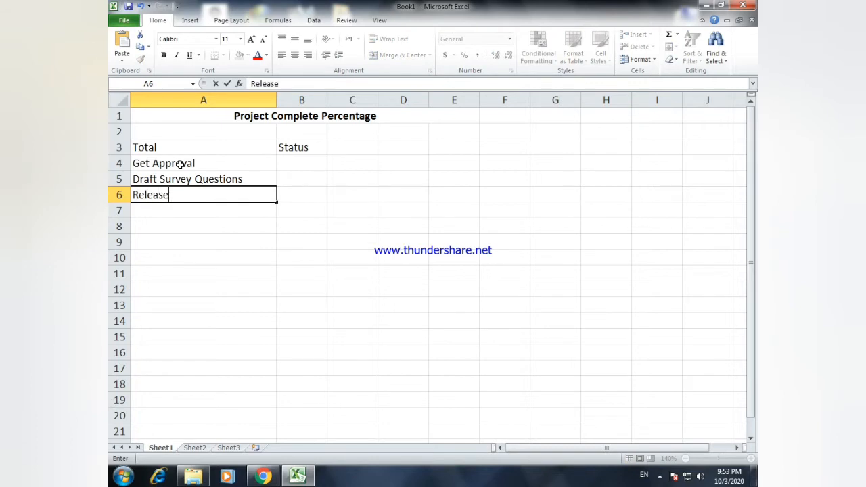
text( Se)
text(rvey)
key(Return)
text(COmp)
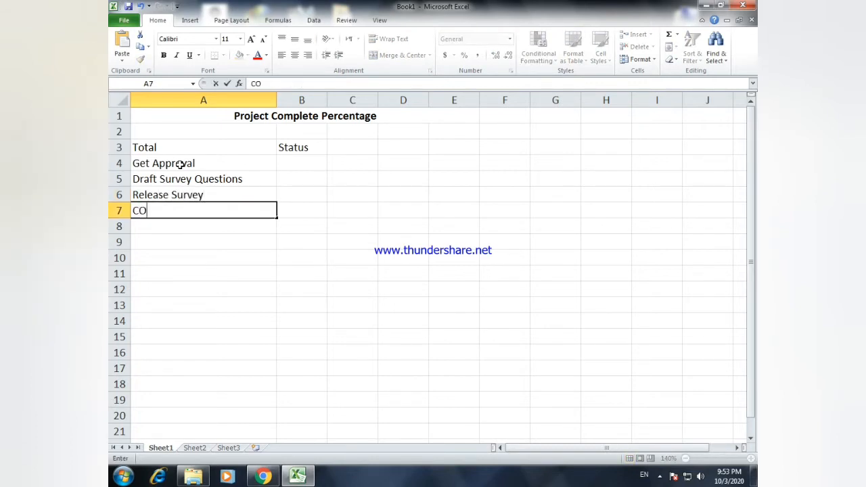
key(BackSpace)
key(BackSpace)
key(BackSpace)
key(BackSpace)
text(Compile Results)
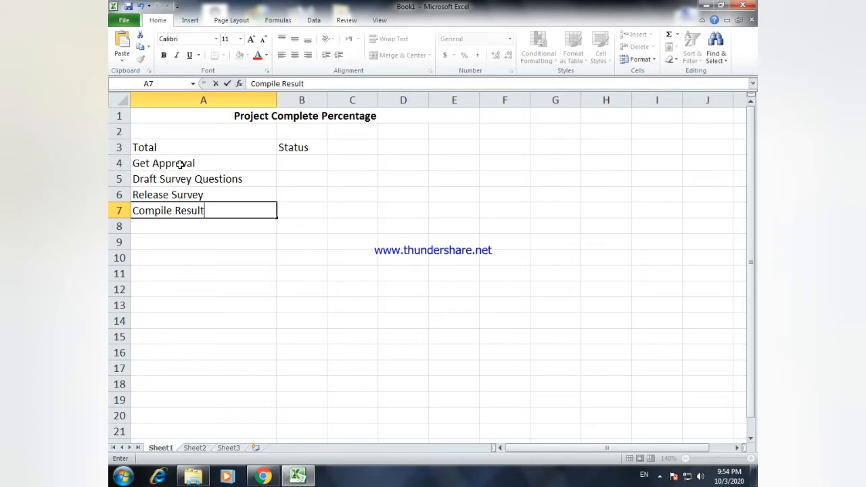
key(Return)
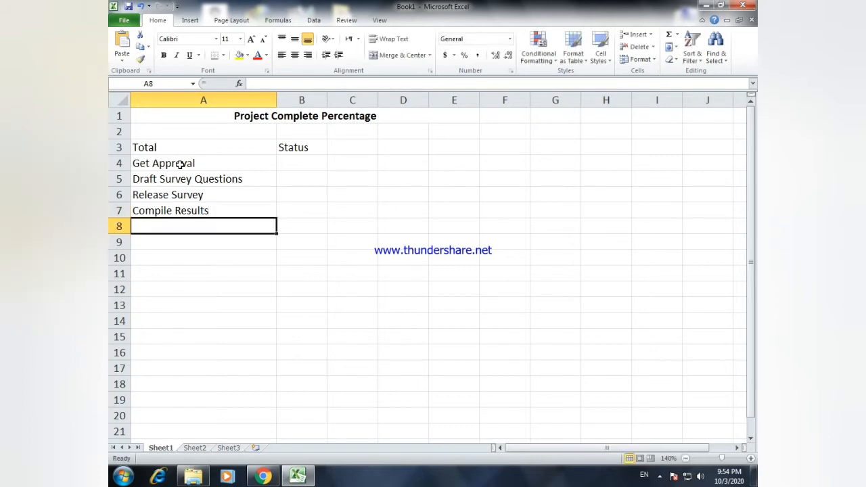
Add the tasks "Draft Recommendations" in A8 and "Send Report to Management" in A9.
text(Drag)
key(BackSpace)
text(ft )
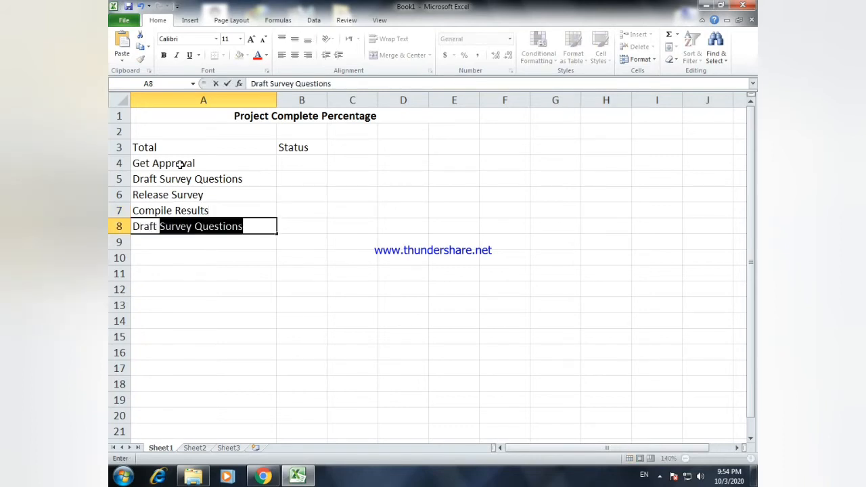
text(Reco)
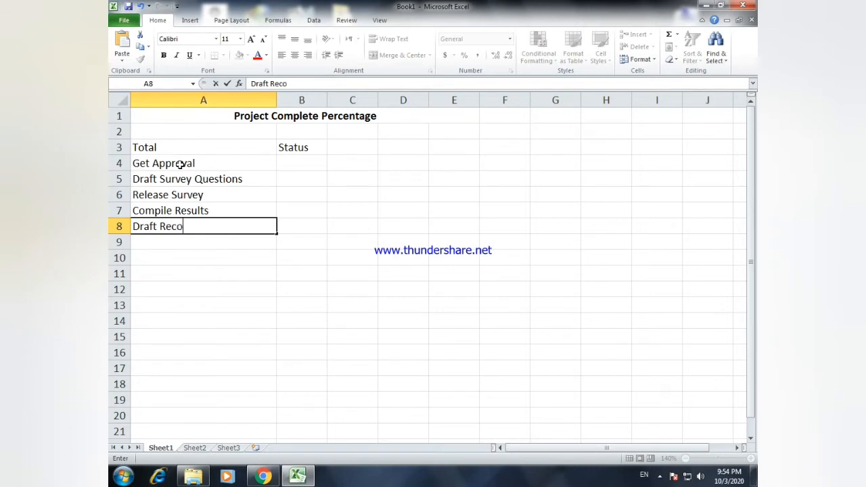
text(mmendatio)
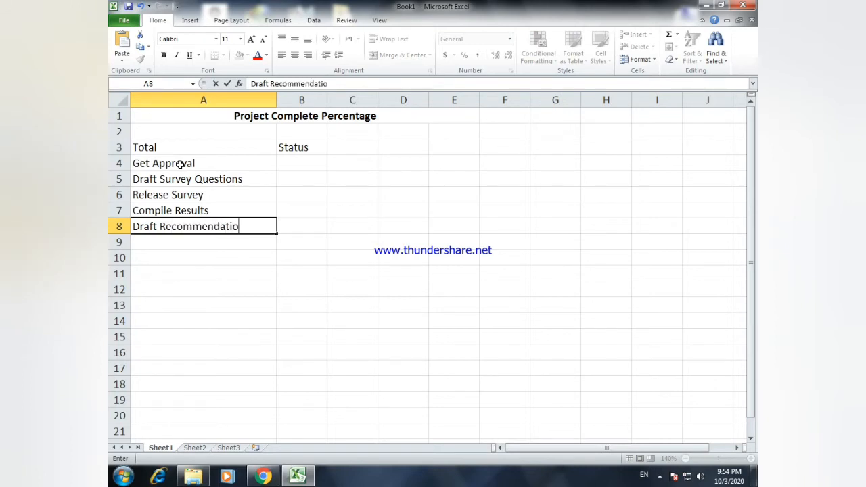
text(ns)
key(Return)
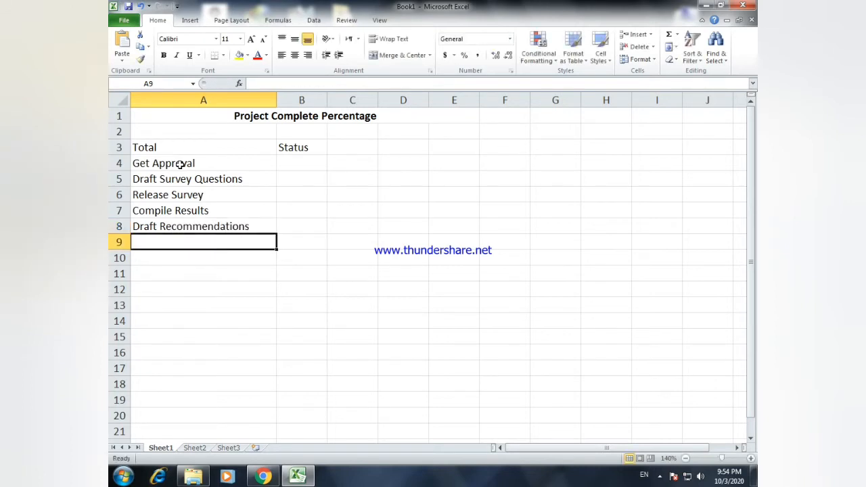
text(Send )
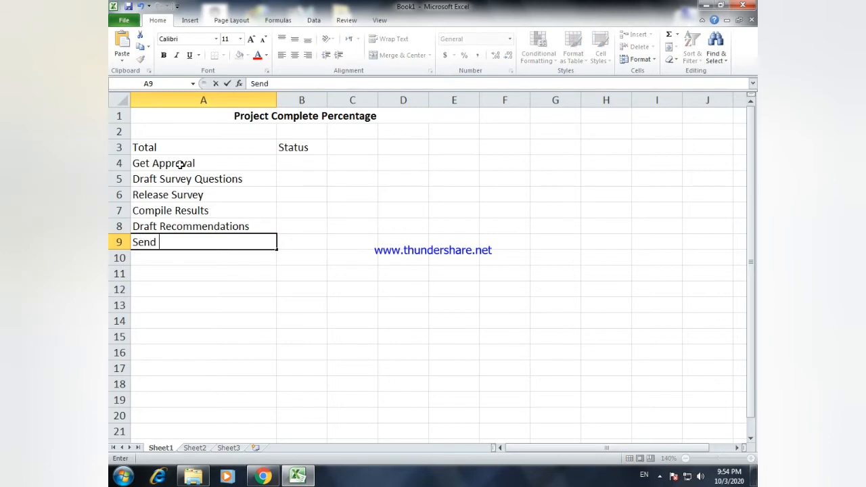
text(Report to Ma)
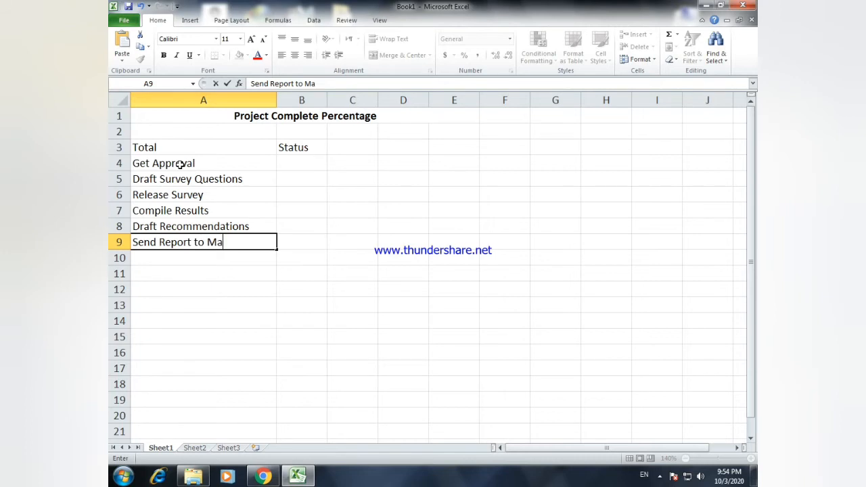
text(nagement)
key(Return)
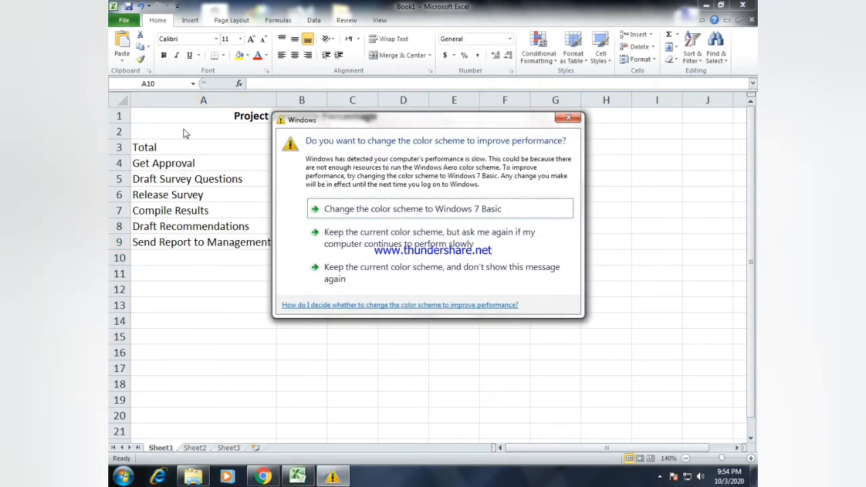
Dismiss the Windows color scheme prompt and enter the last task, "Meet to Review", in A10.
click(568, 118)
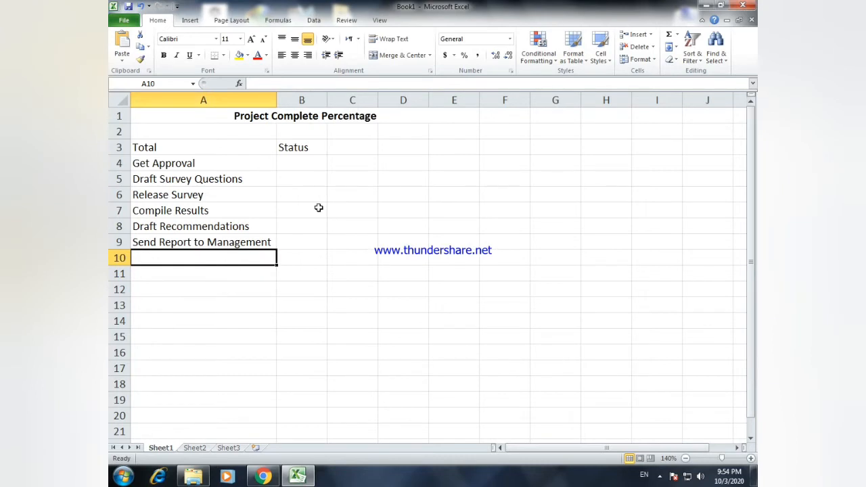
text(Meet t)
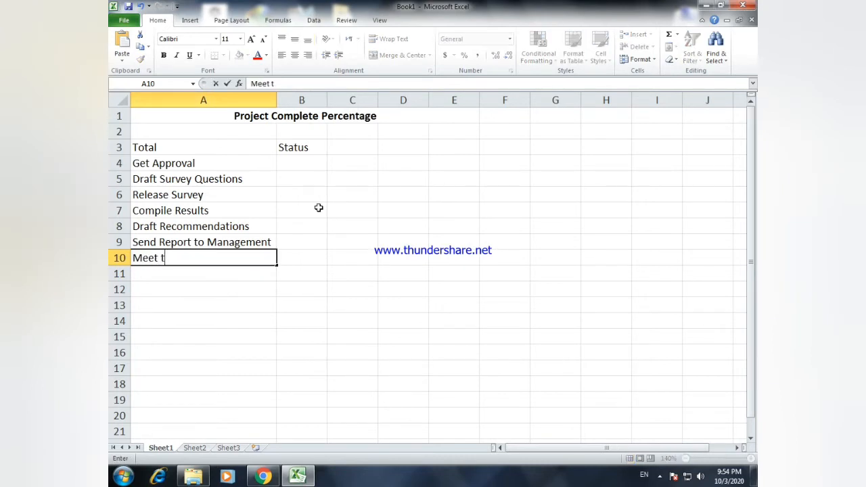
text(o Review)
key(Up)
key(Up)
key(Up)
key(Up)
key(Up)
key(Up)
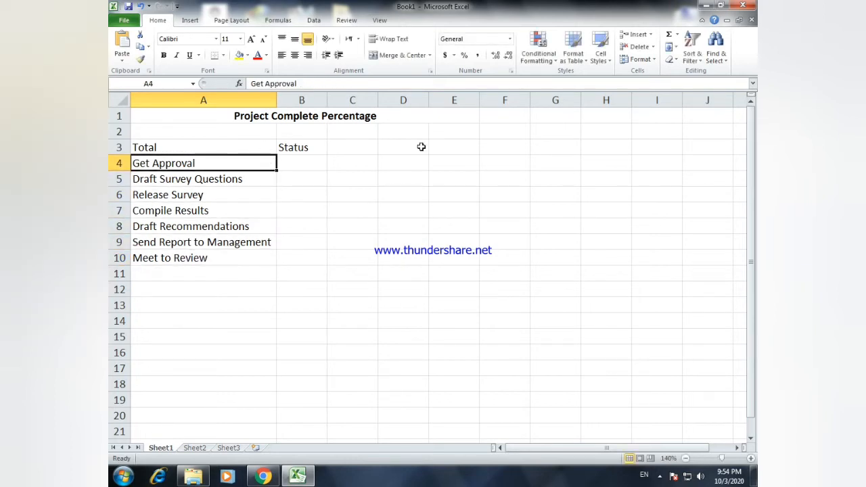
Enter the label "Complete" in cell E4, beside the task list.
click(445, 163)
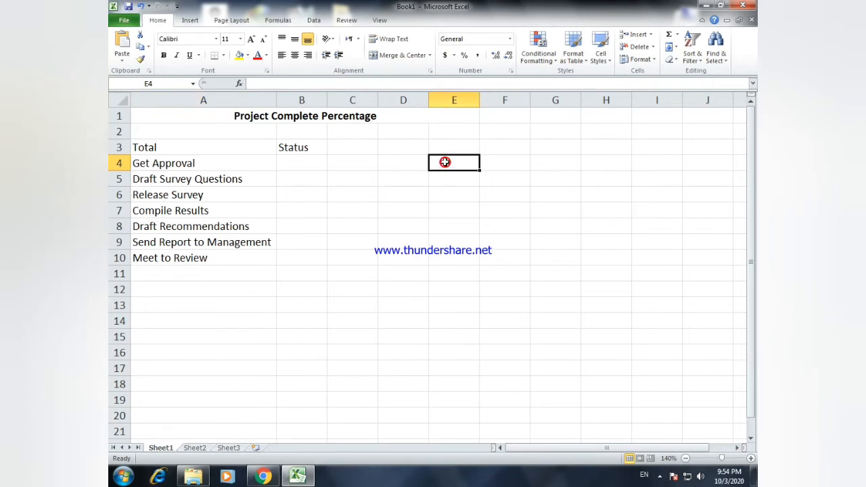
text(Complete)
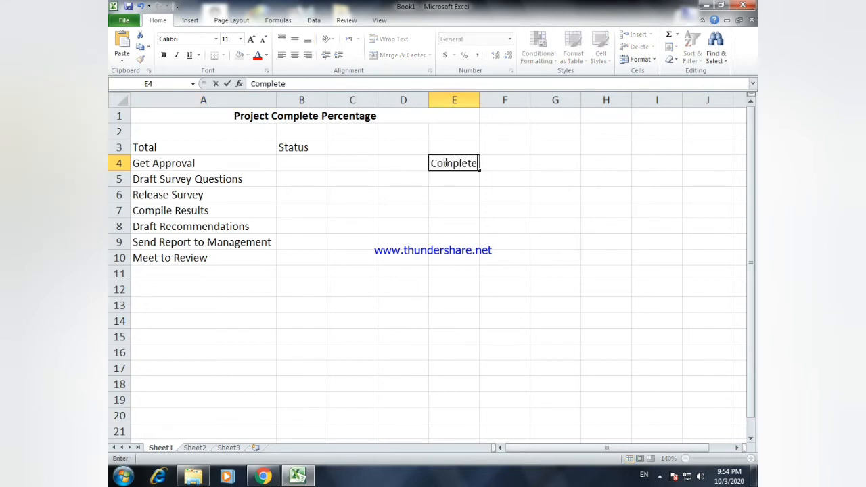
key(Tab)
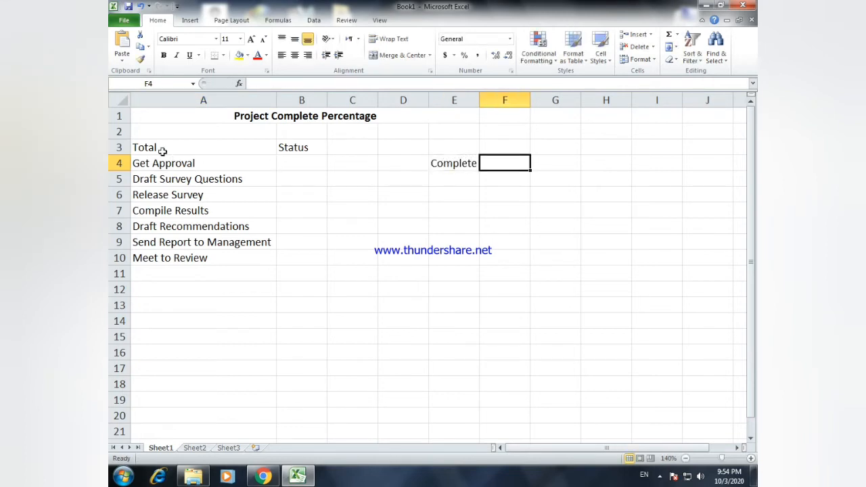
Make the headers in A3:B3 bold and apply all borders to the task table A3:B10.
drag(162, 149, 298, 148)
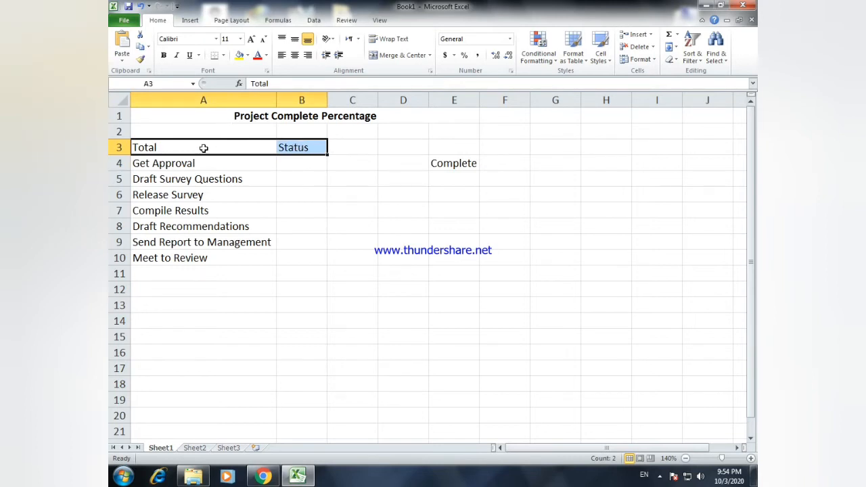
click(163, 55)
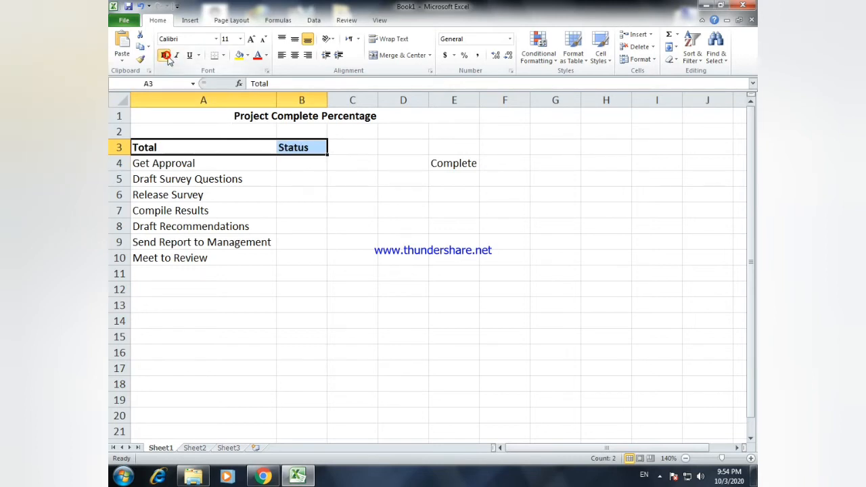
drag(194, 140, 305, 257)
click(224, 55)
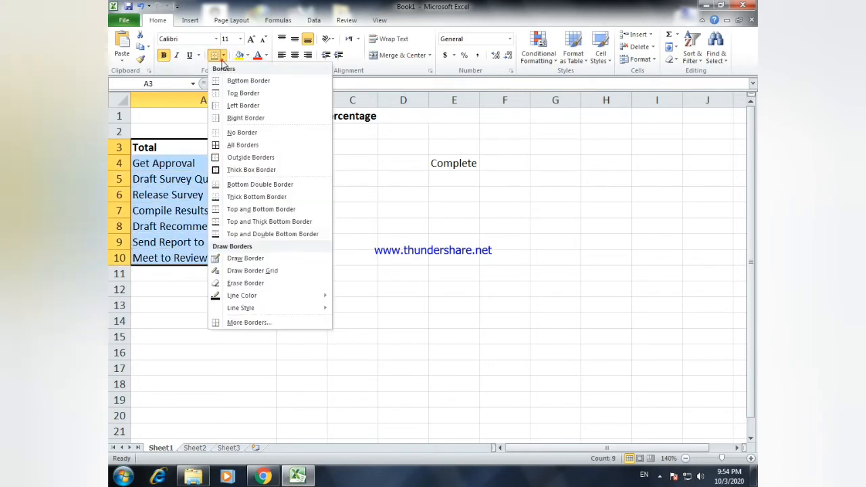
click(229, 145)
Add a thick box border around the header cells A3:B3.
click(169, 150)
drag(168, 150, 304, 147)
click(223, 56)
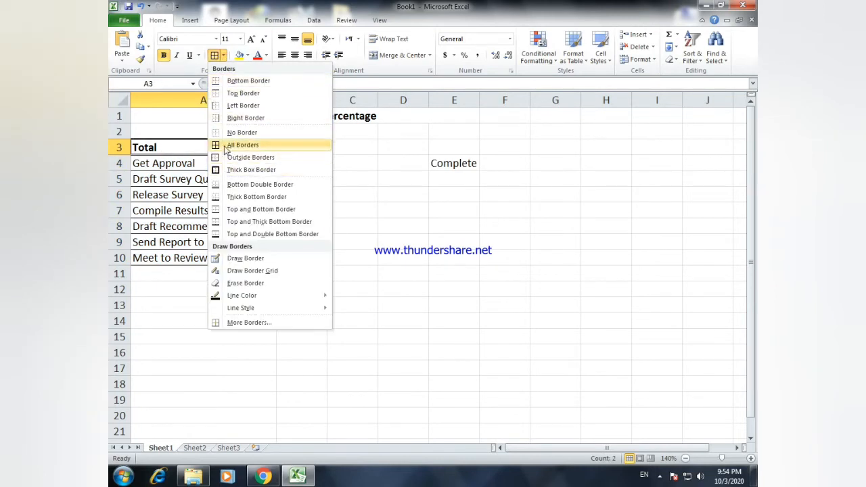
click(233, 169)
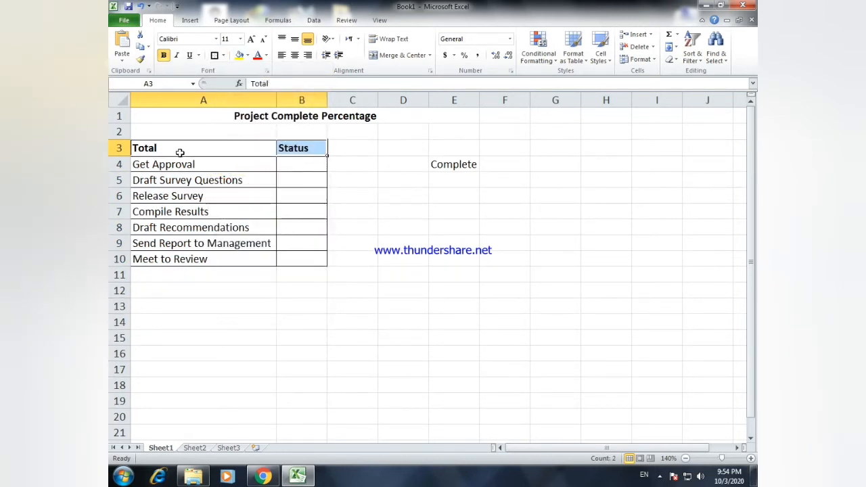
Center the headers in A3:B3 and give them a light aqua fill.
drag(191, 152, 296, 145)
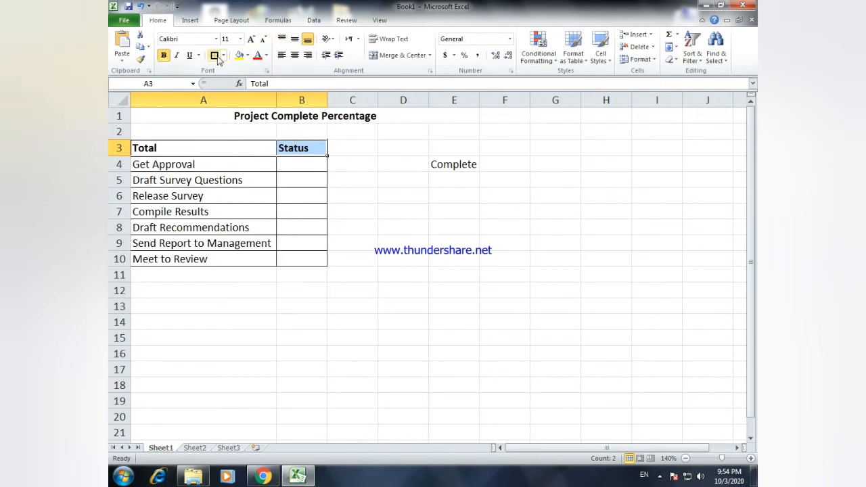
click(295, 55)
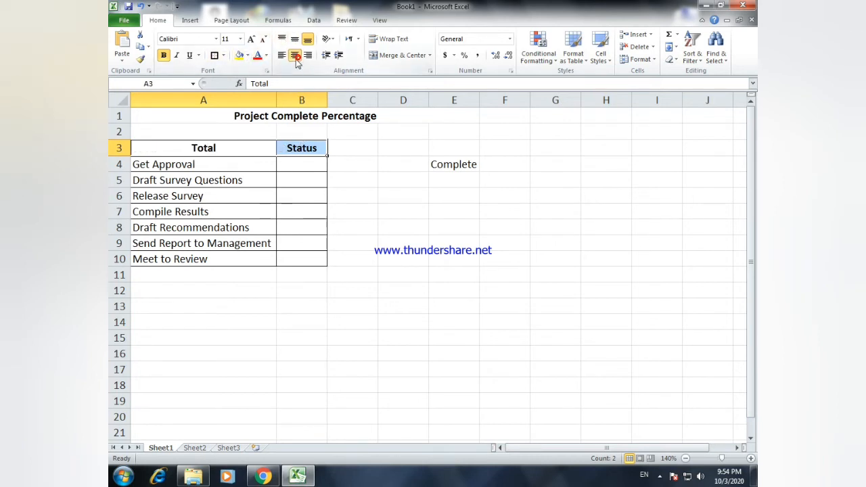
click(249, 56)
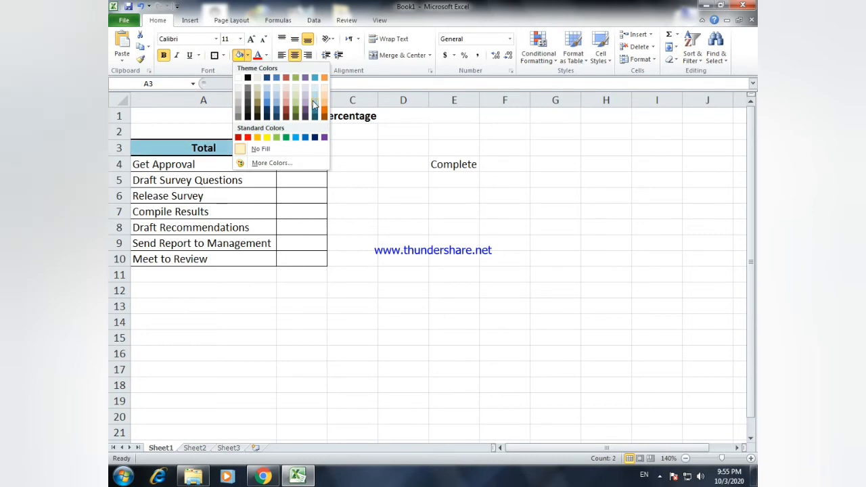
click(312, 101)
Apply all borders plus a thick box border to cells E4:F4.
drag(443, 165, 506, 164)
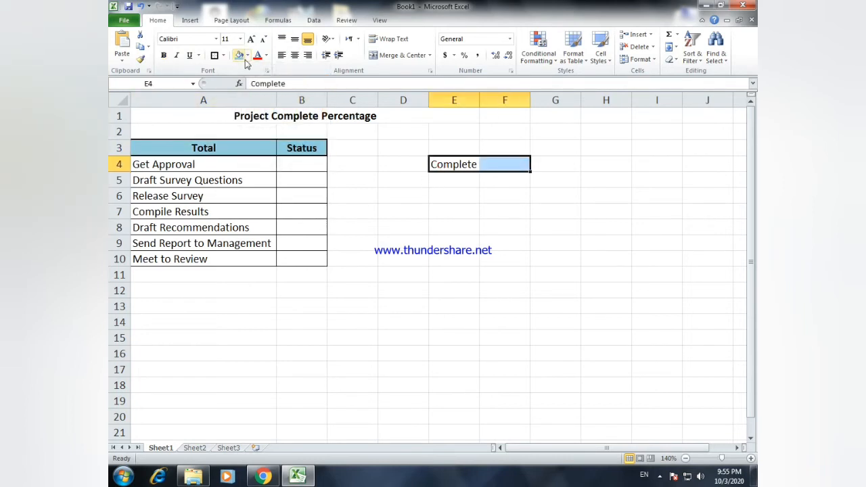
click(223, 55)
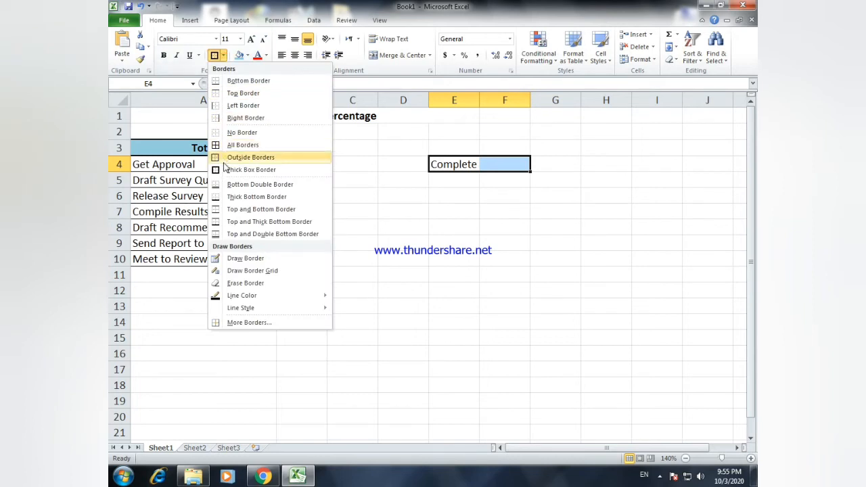
click(238, 144)
click(247, 55)
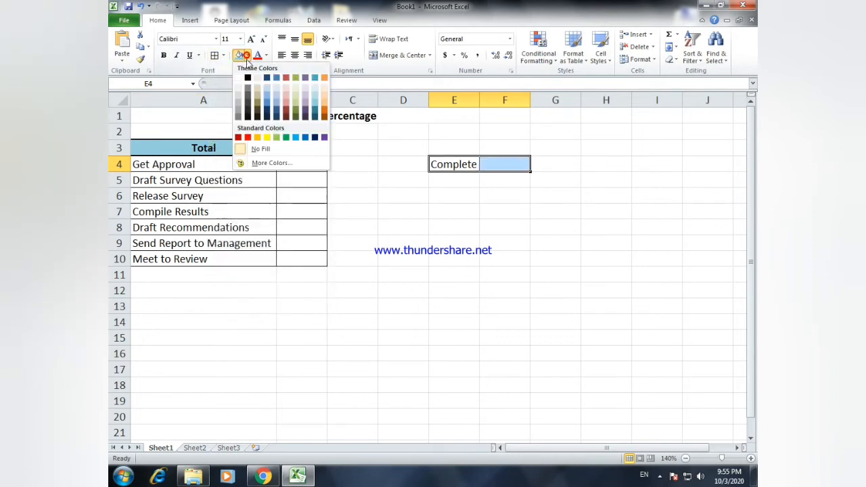
click(223, 55)
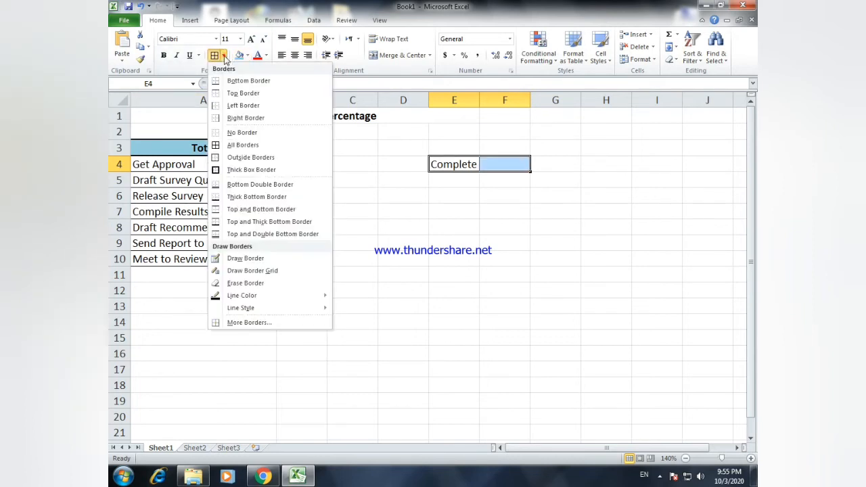
click(232, 168)
Make the "Complete" label in E4 bold and fill the cell with light green.
click(441, 164)
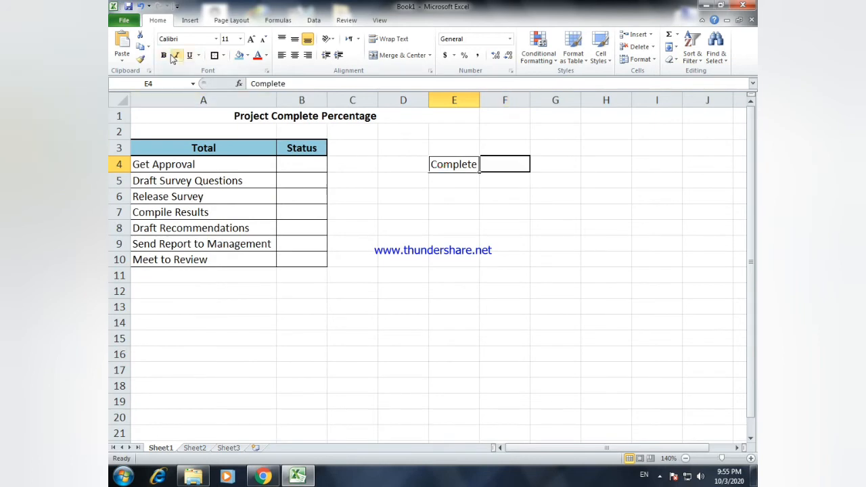
click(164, 55)
click(248, 57)
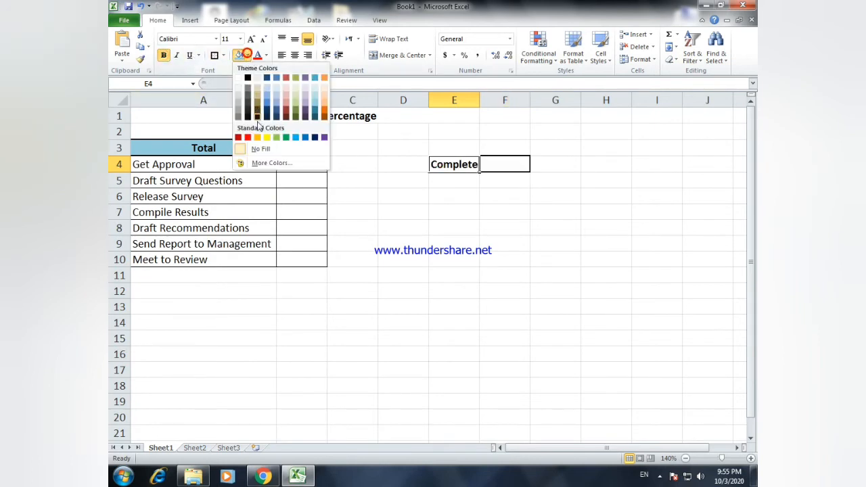
click(274, 138)
click(497, 168)
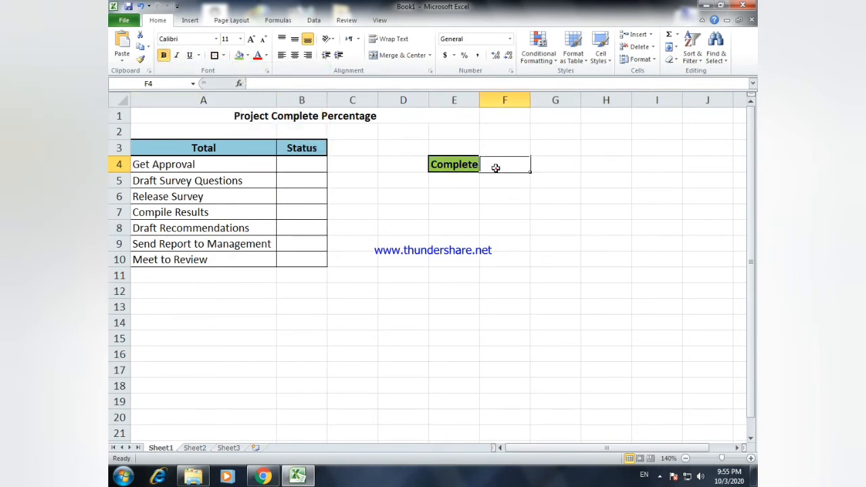
Enter the status "Done" in B4, B5 and B6 for the first three tasks.
click(293, 167)
text(Done)
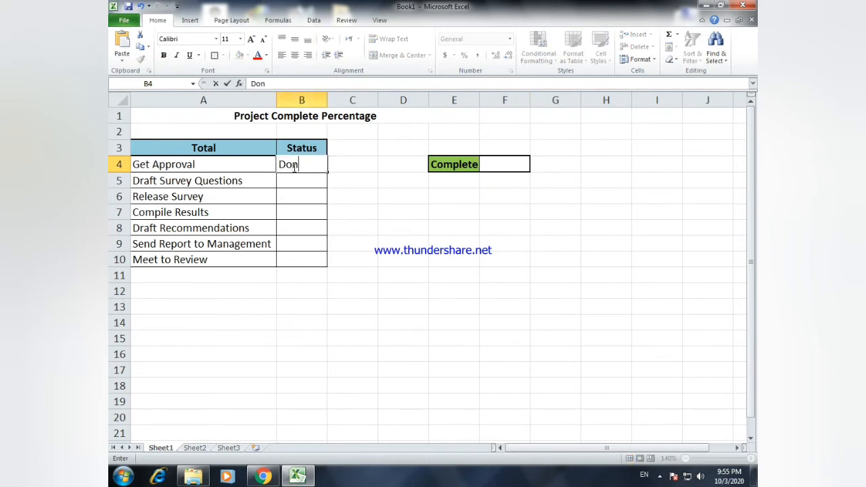
key(Return)
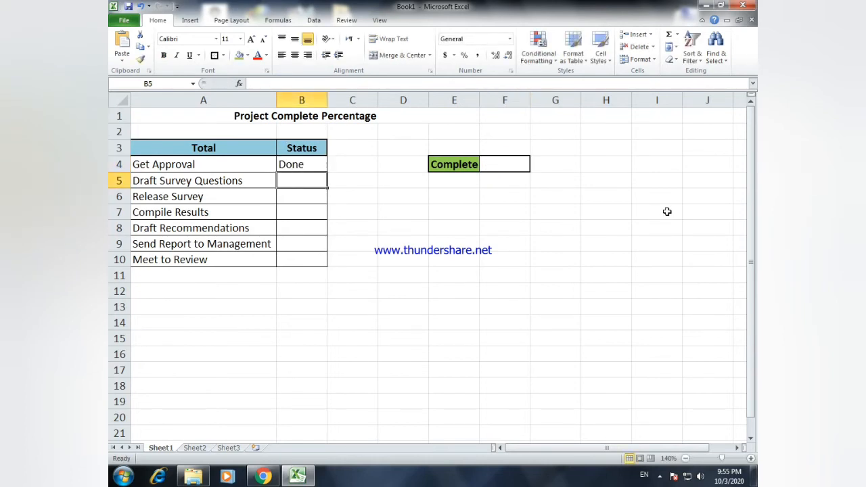
text(D)
key(Return)
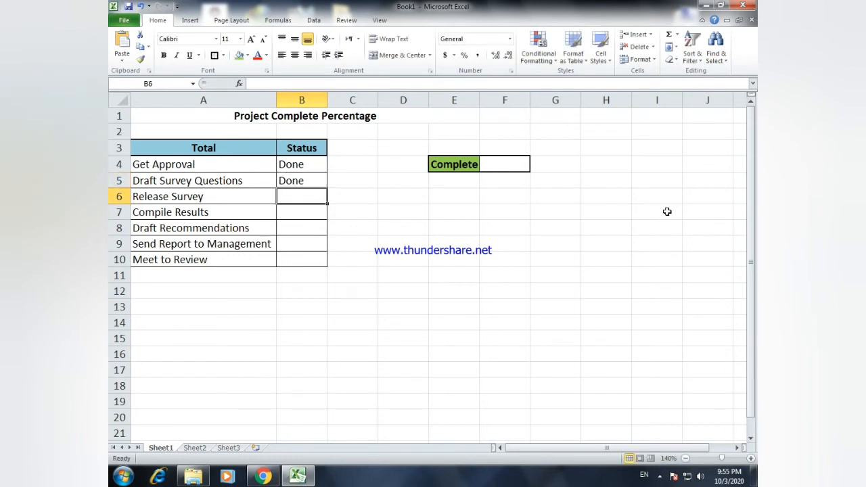
text(D)
key(Return)
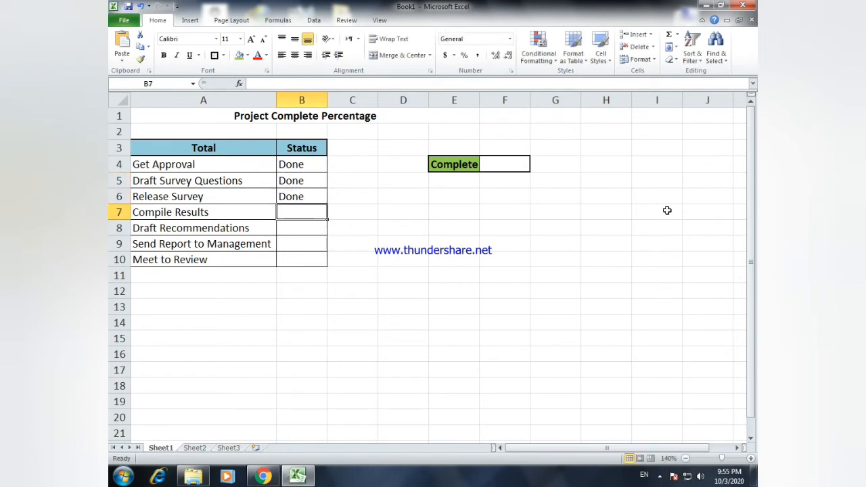
Enter the formula =COUNTA(B4:B10)/COUNTA(A4:A10) in F4 to calculate the completed share of tasks.
click(523, 167)
text(=counta)
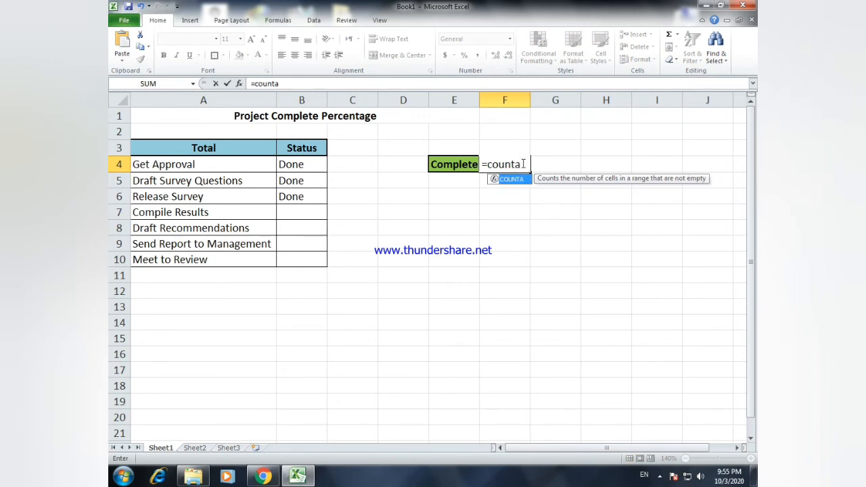
text(()
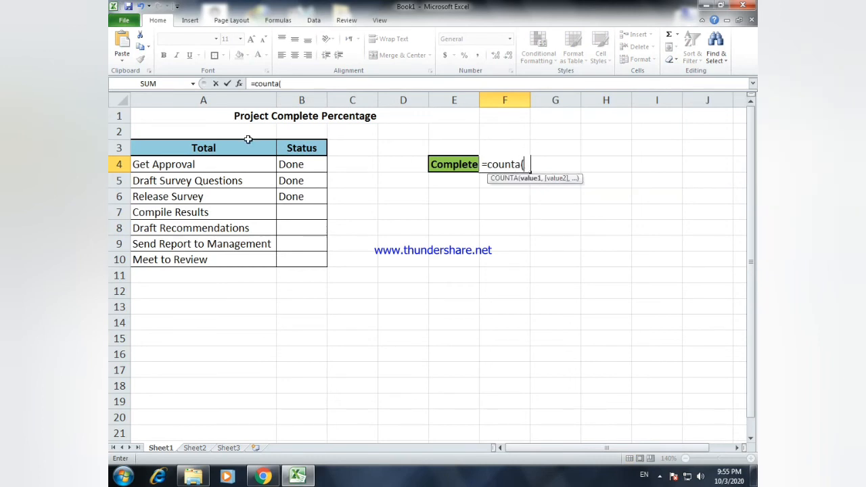
drag(306, 165, 304, 256)
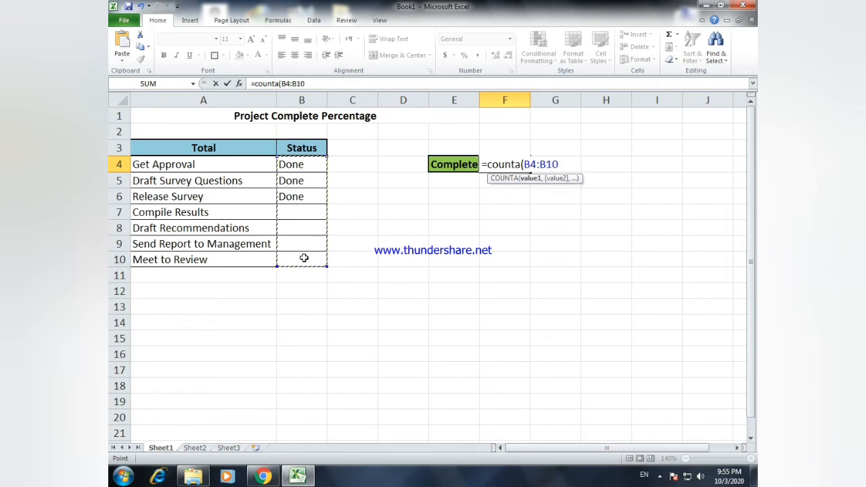
text()/)
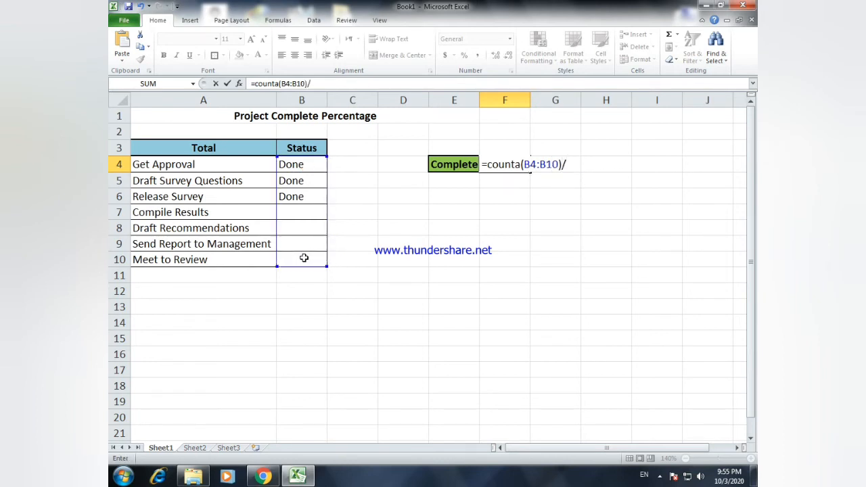
text(counta)
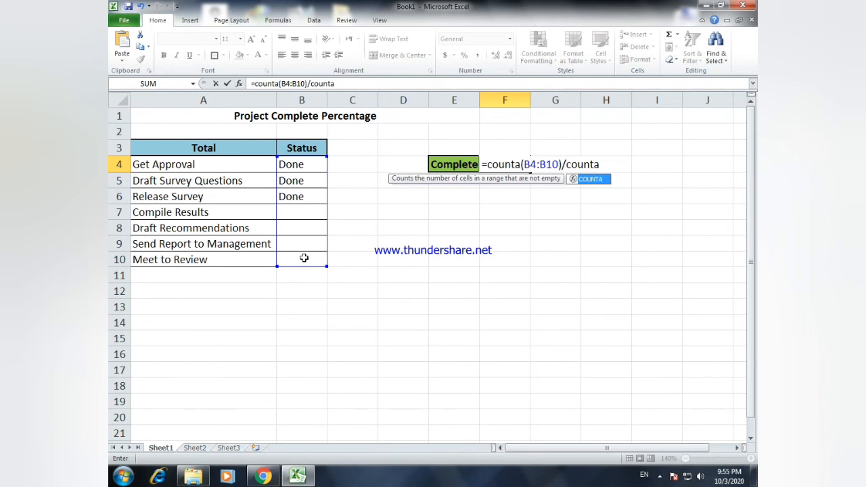
text(()
drag(220, 165, 215, 261)
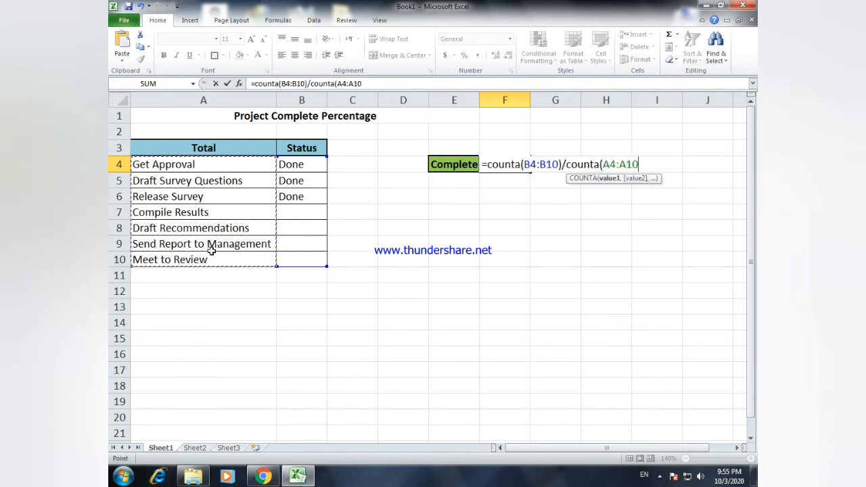
text())
key(Return)
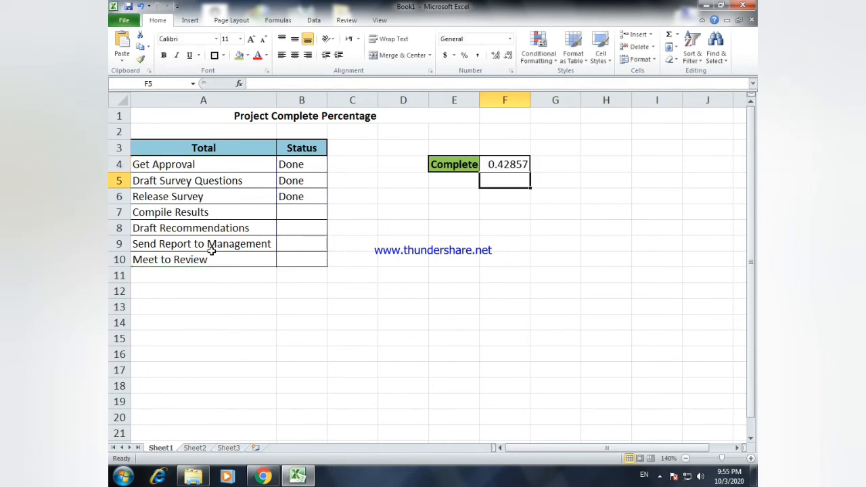
Format the result in F4 as a percentage and center it in the cell.
key(Up)
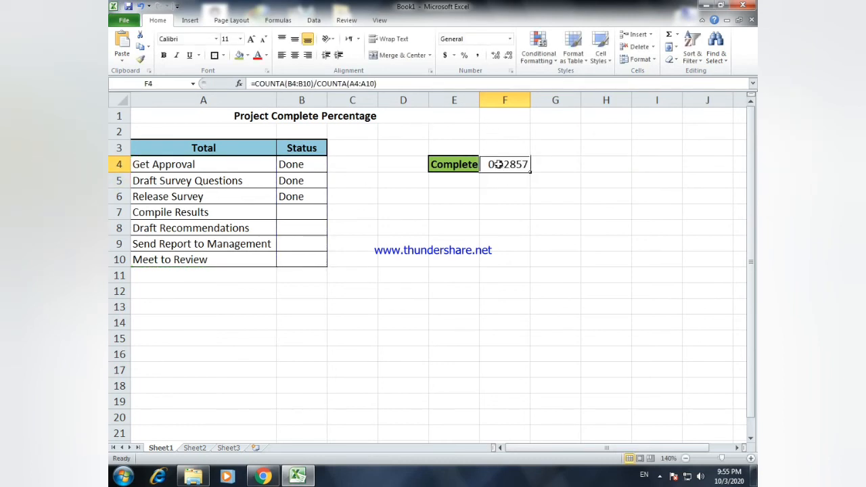
click(463, 56)
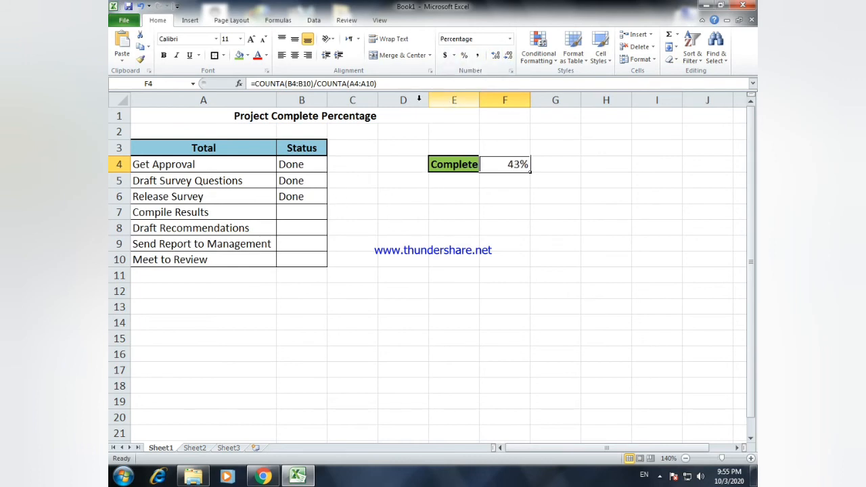
click(295, 56)
click(586, 247)
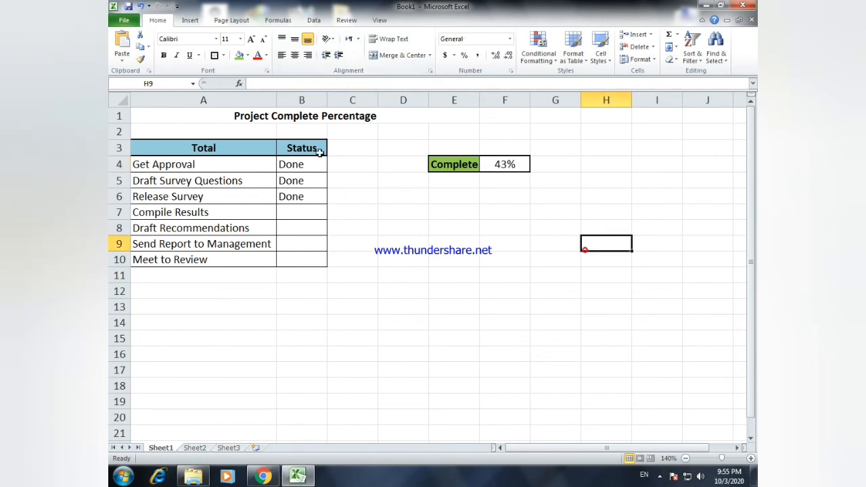
Enter the status "Done" in B7 and B8 for Compile Results and Draft Recommendations.
click(315, 208)
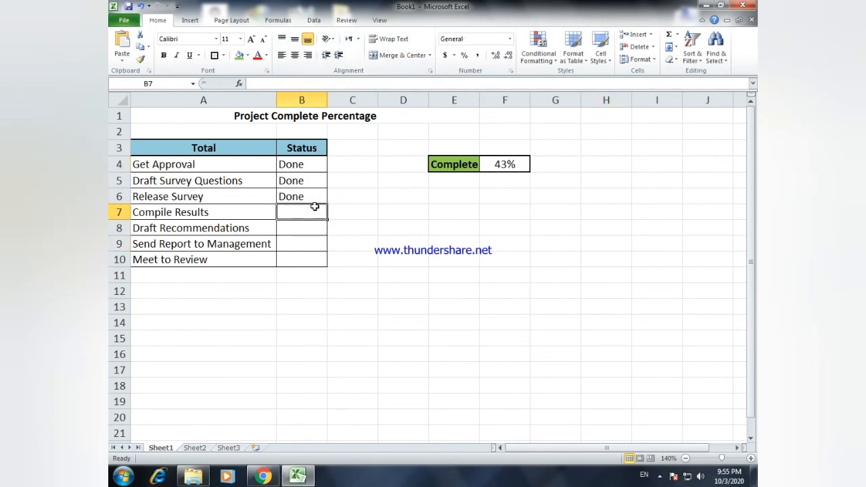
text(Done)
key(Return)
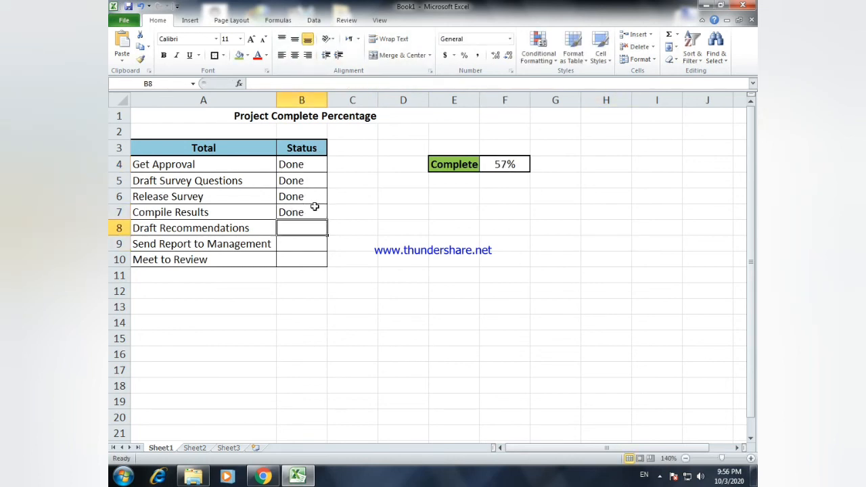
text(Done)
key(Return)
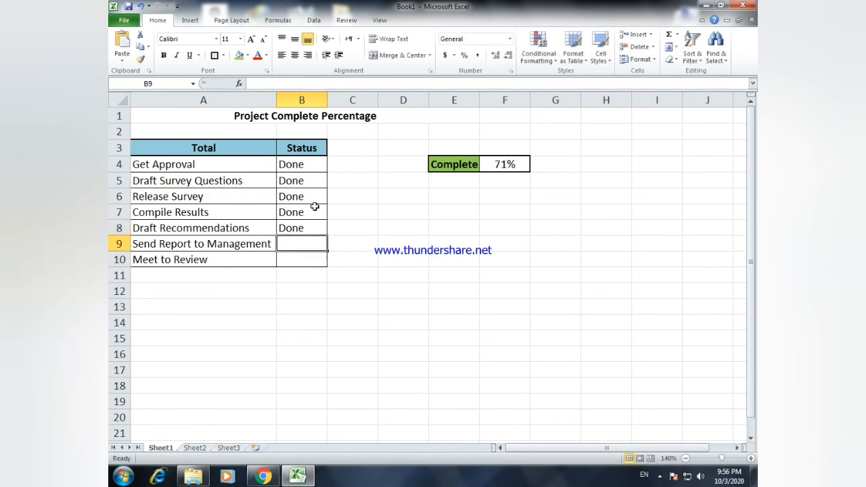
Clear the statuses in B8, B7, B6 and B5 one by one to test the percentage.
click(315, 206)
key(Down)
key(Delete)
key(Up)
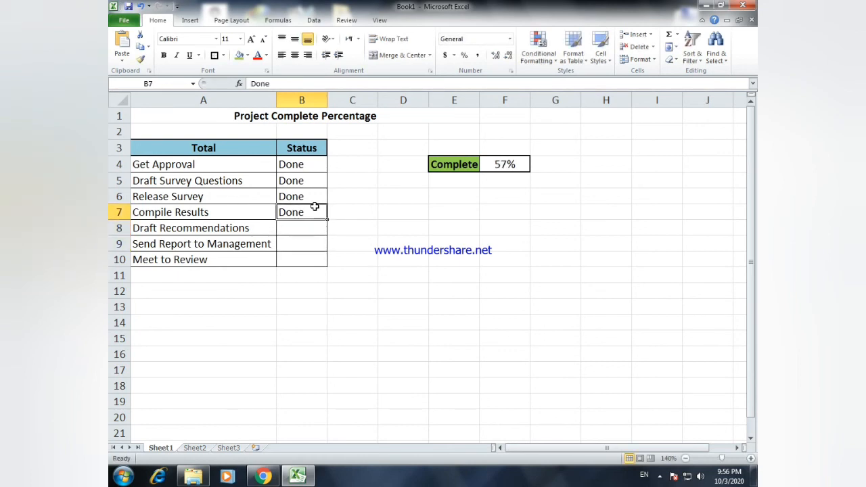
key(Delete)
key(Up)
key(Delete)
key(Up)
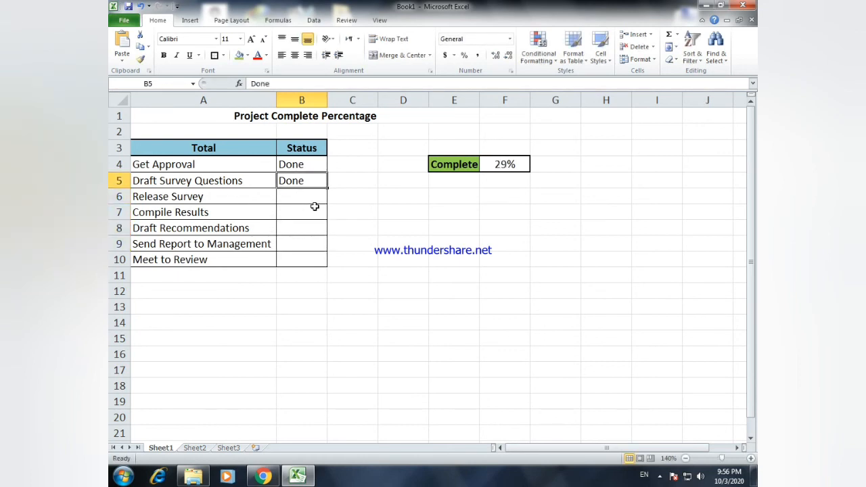
key(Delete)
Enter the status "Done" again in B5, B6, B7 and B8.
text(Done)
key(Return)
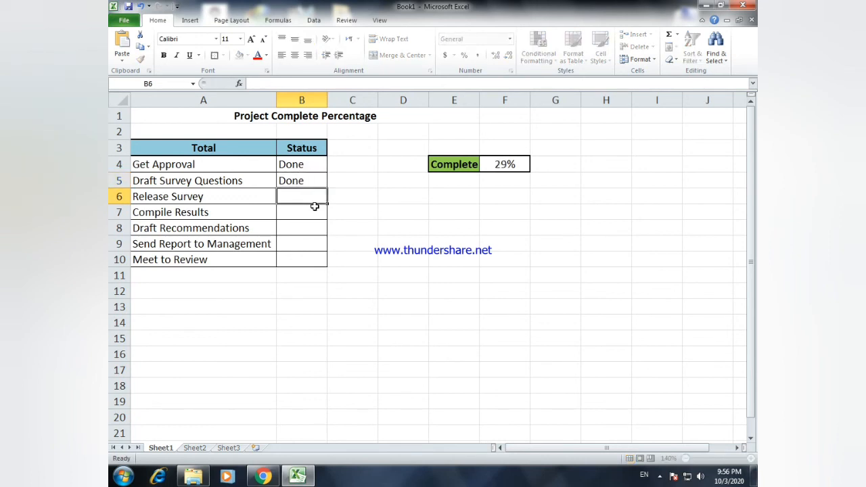
text(Done)
key(Return)
text(Done)
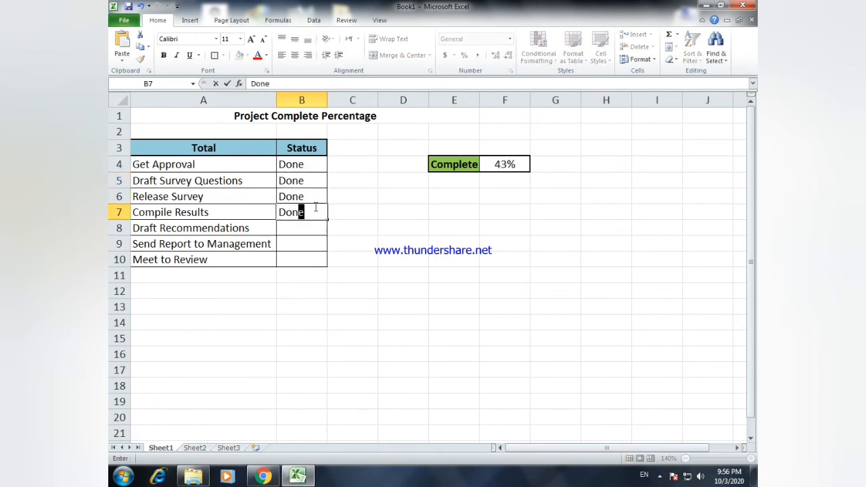
key(Return)
text(Done)
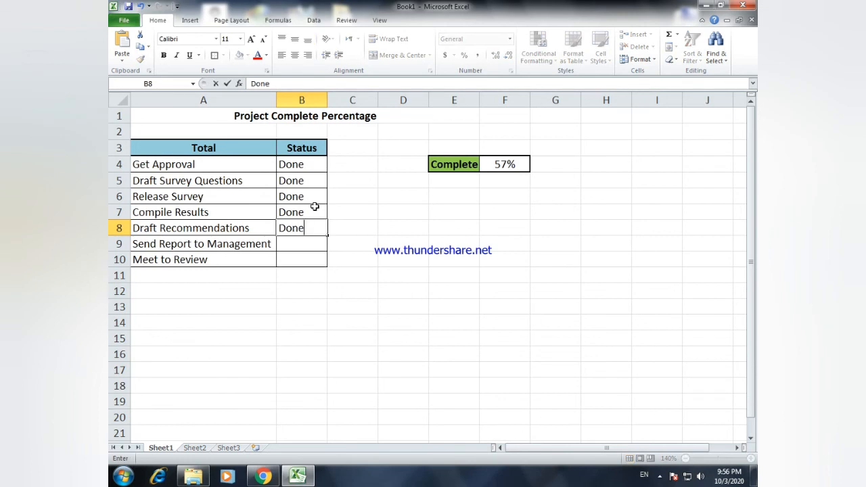
key(Return)
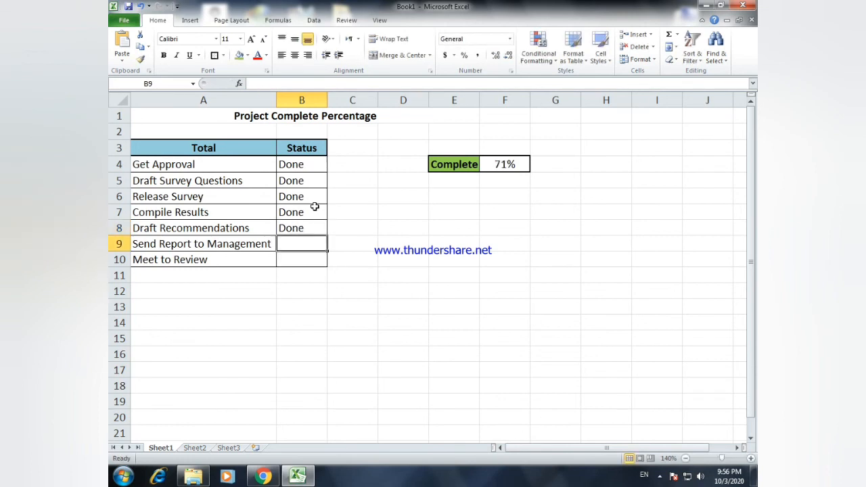